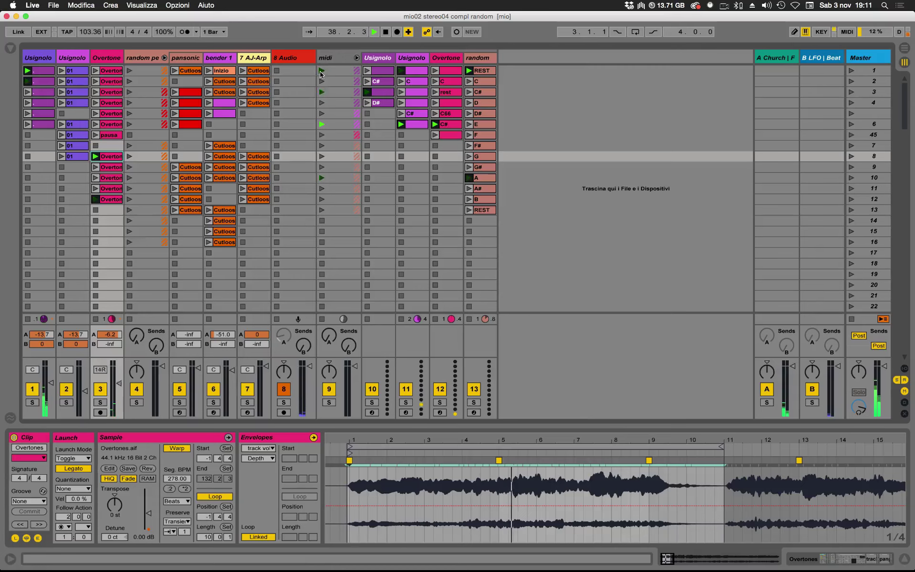
Stop the second Usignolo track from its empty slot in scene 10
{"action": "key", "text": "Left"}
{"action": "key", "text": "Down"}
{"action": "key", "text": "Down"}
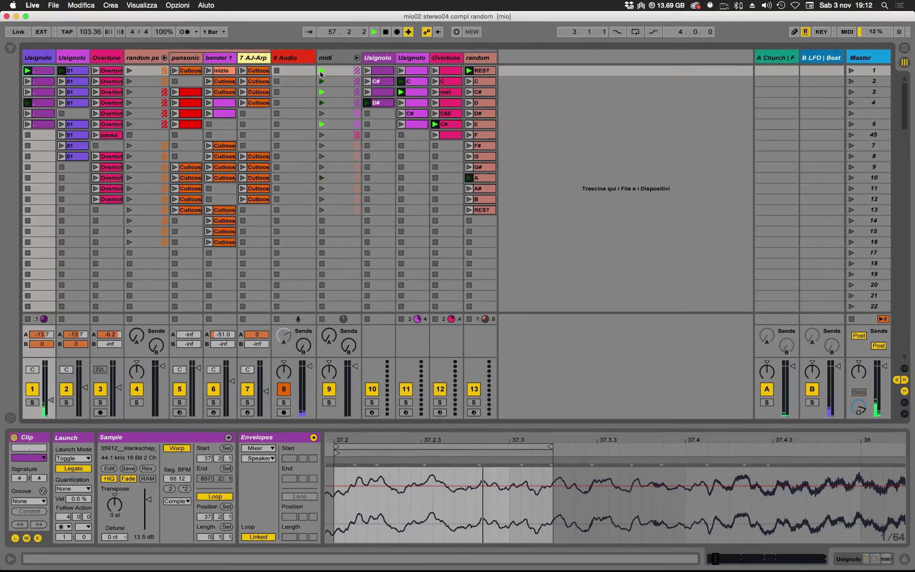
{"action": "key", "text": "Right"}
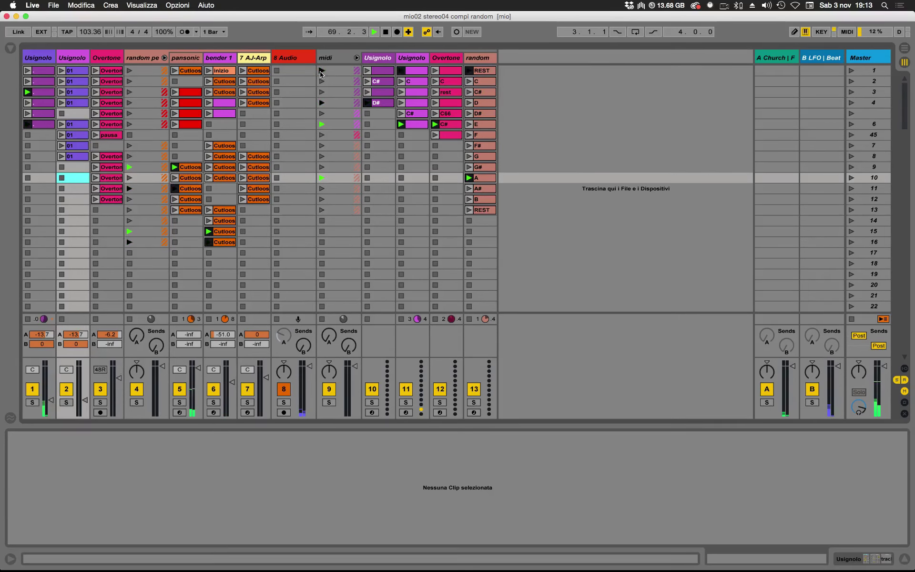
Launch the Overtones clip in scene 8 of the first Overtone track
{"action": "key", "text": "Right"}
{"action": "key", "text": "Up"}
{"action": "key", "text": "Up"}
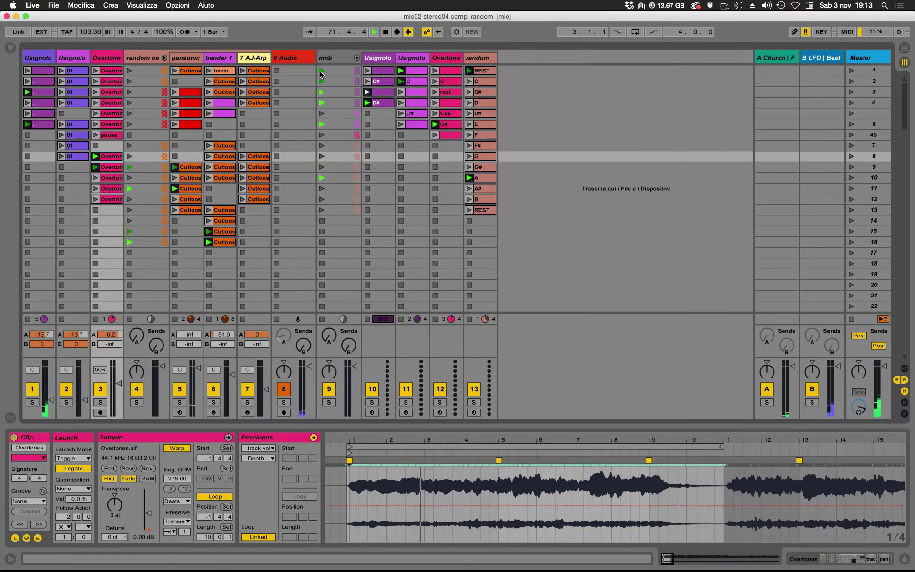
Stop the first Usignolo track from its empty slot in scene 7
{"action": "key", "text": "Left"}
{"action": "key", "text": "Left"}
{"action": "key", "text": "Up"}
{"action": "key", "text": "Return"}
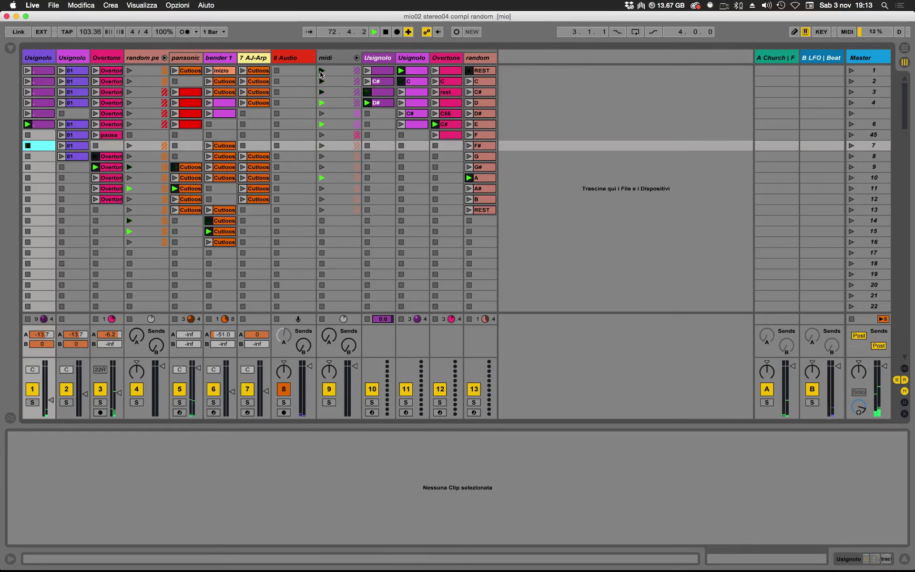
Launch clip 01 in scene 1 of the second Usignolo track, along with the scene 1 clip of the first Usignolo track
{"action": "key", "text": "Right"}
{"action": "key", "text": "Up"}
{"action": "key", "text": "Up"}
{"action": "key", "text": "Up"}
{"action": "key", "text": "Up"}
{"action": "key", "text": "Up"}
{"action": "key", "text": "Up"}
{"action": "key", "text": "Up"}
{"action": "key", "text": "Return"}
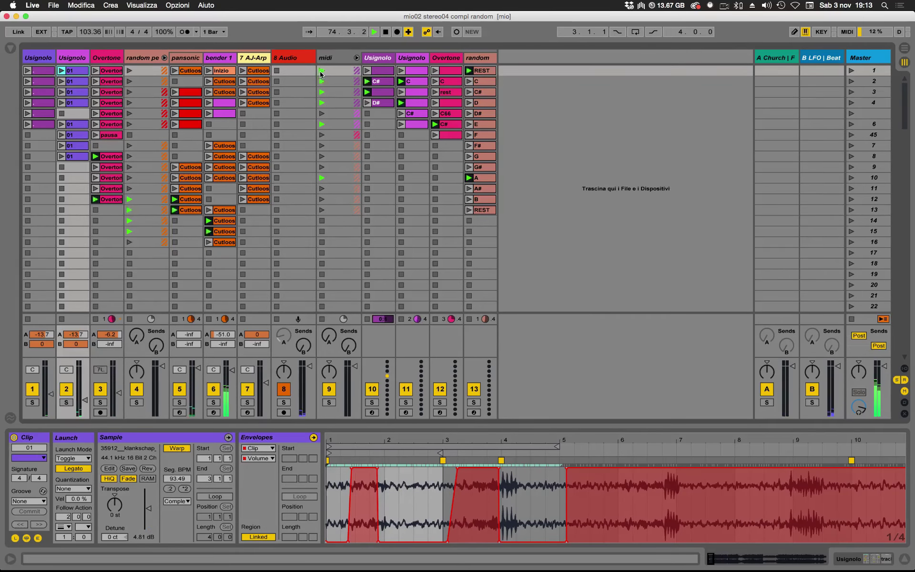
{"action": "key", "text": "Left"}
{"action": "key", "text": "Return"}
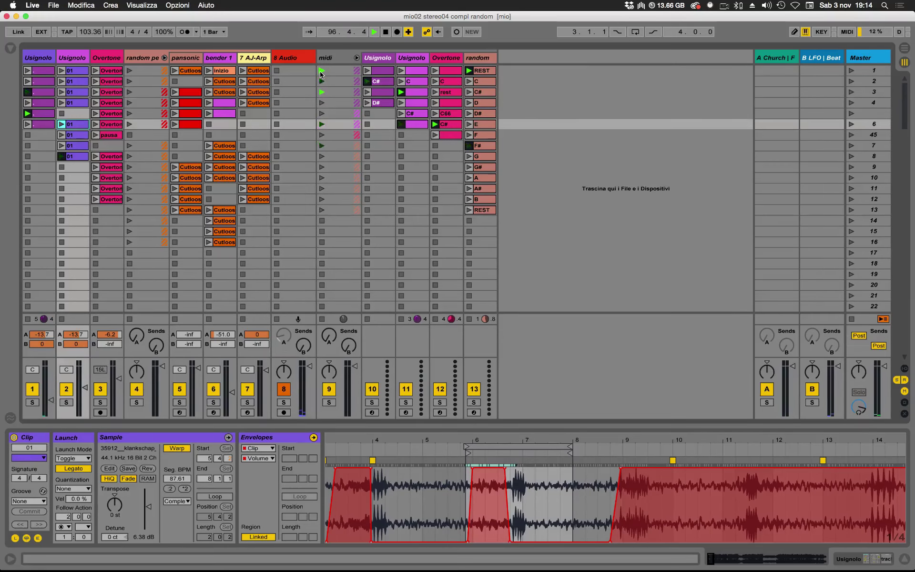
Bring the first Overtone track back in by launching its Overtones clip in scene 8
{"action": "key", "text": "Down"}
{"action": "key", "text": "Down"}
{"action": "key", "text": "Down"}
{"action": "key", "text": "Down"}
{"action": "key", "text": "Down"}
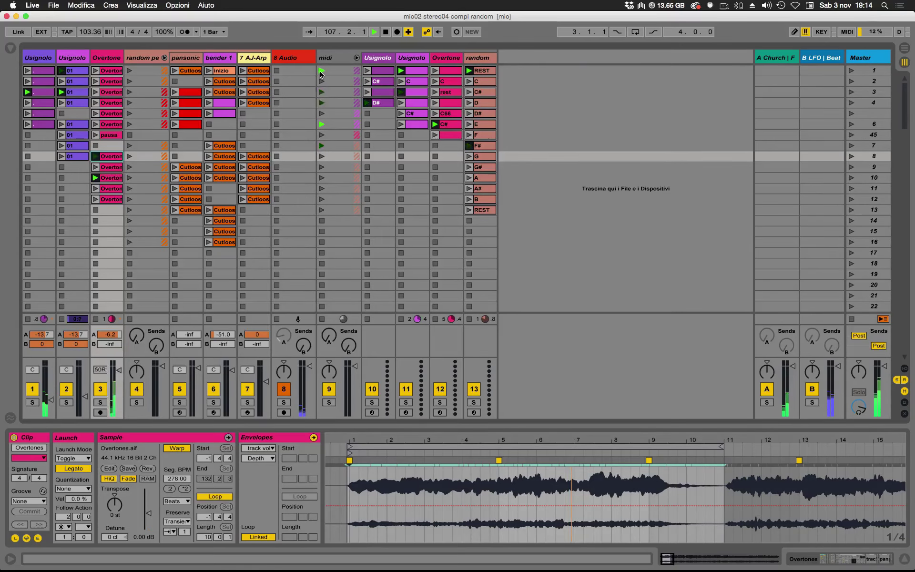
Stop the first Usignolo track again with its empty slot in scene 7
{"action": "key", "text": "Up"}
{"action": "key", "text": "Left"}
{"action": "key", "text": "Left"}
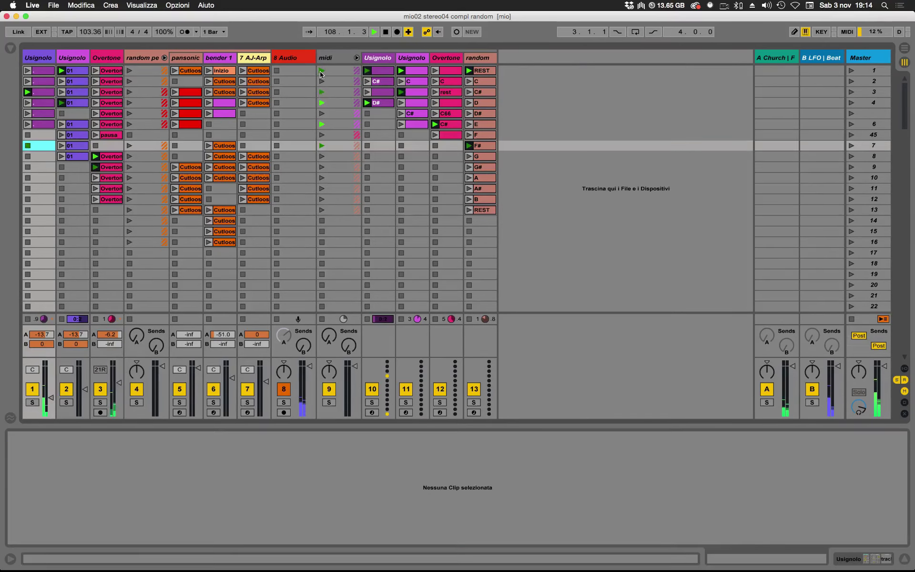